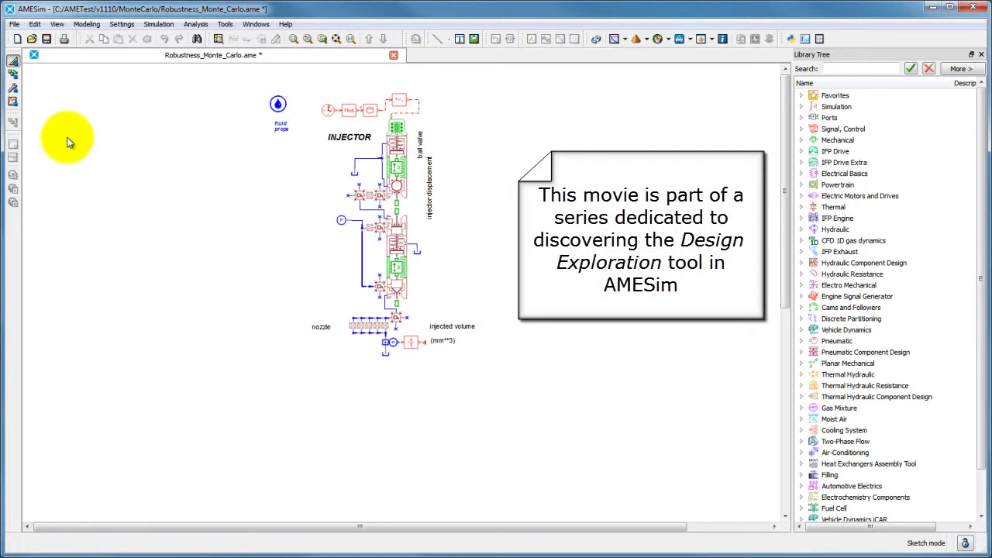
# - Switch the injector model to simulation mode and run the simulation
pyautogui.click(13, 101)
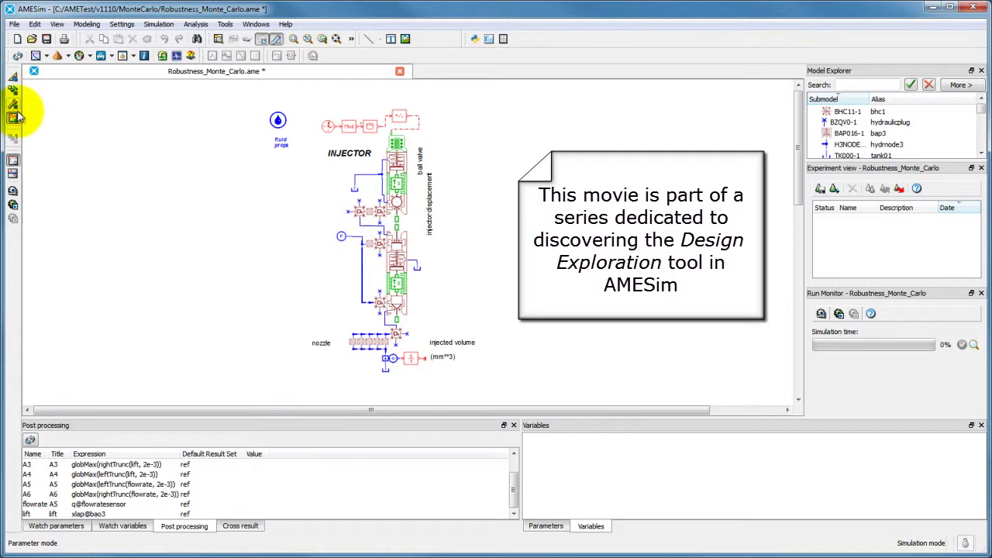
pyautogui.click(12, 205)
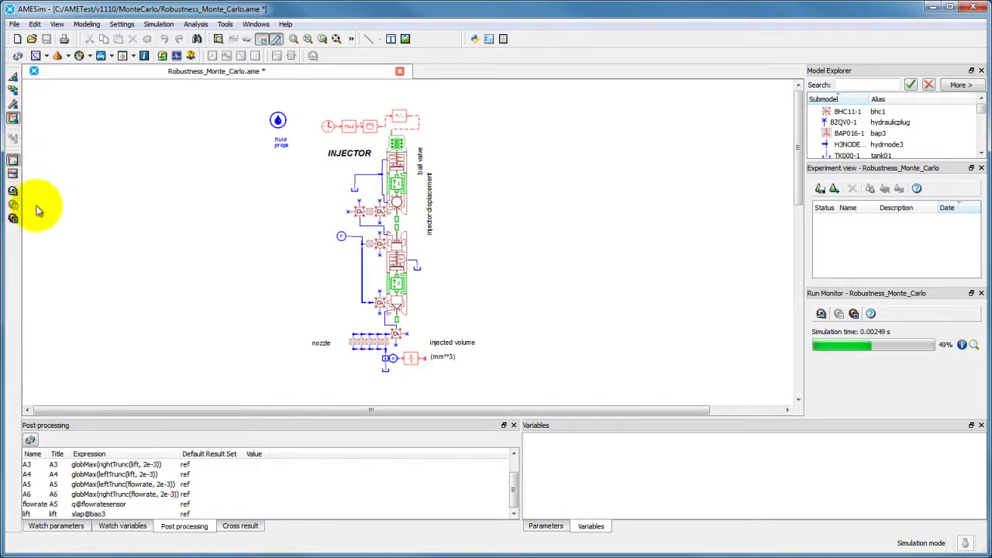
# - Create a new Monte Carlo study in Design Exploration and name it Injector_Robustness
pyautogui.click(191, 56)
pyautogui.click(380, 225)
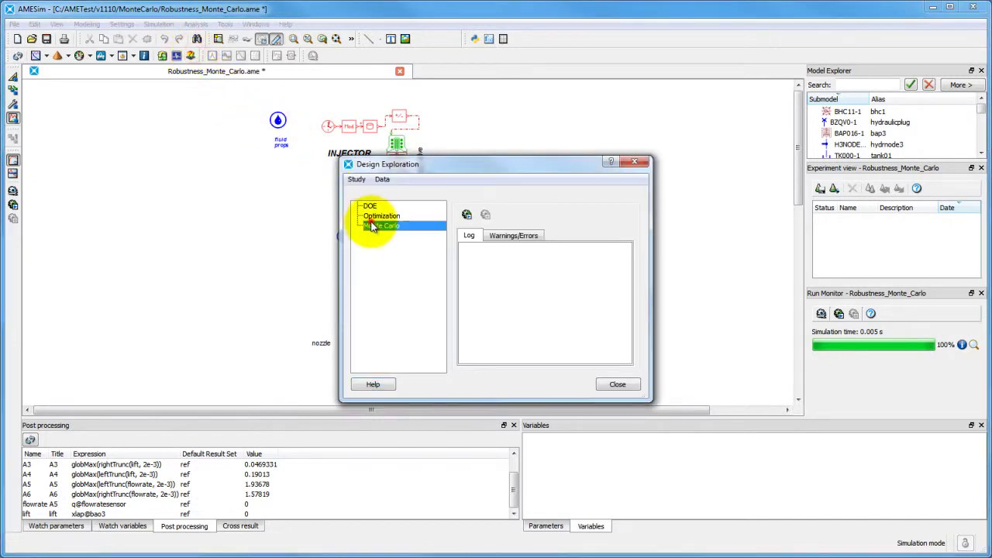
pyautogui.click(357, 179)
pyautogui.click(369, 213)
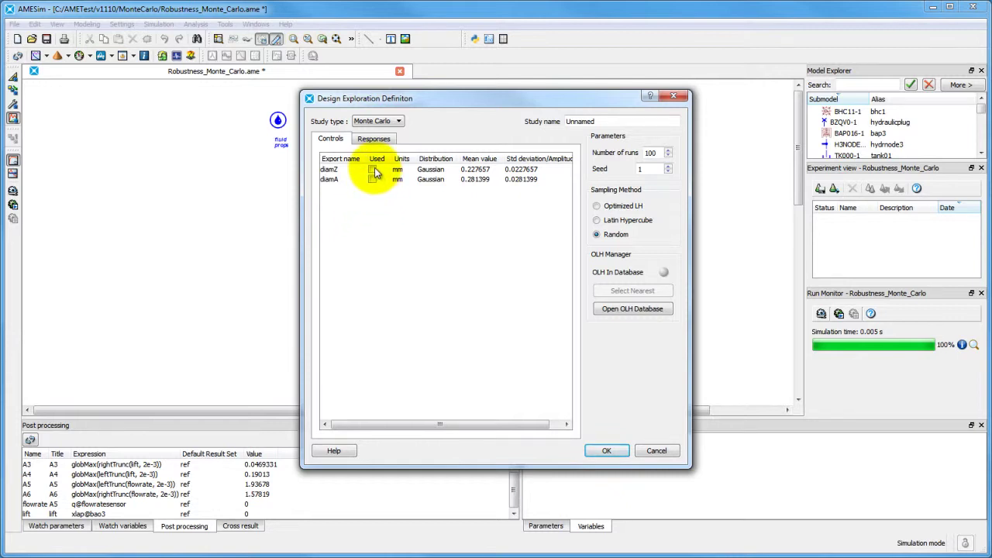
pyautogui.doubleClick(586, 121)
pyautogui.write('Injector_Robustness')
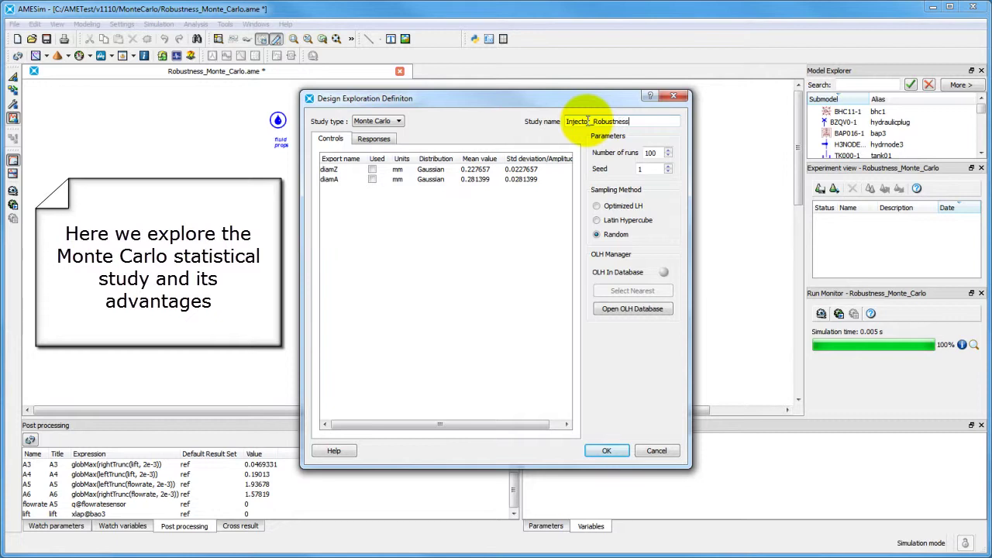
# - Include diamZ and diamA as used controls and give diamZ a mean value of .2 and a standard deviation of .01
pyautogui.click(372, 169)
pyautogui.click(372, 178)
pyautogui.doubleClick(482, 170)
pyautogui.write('.2')
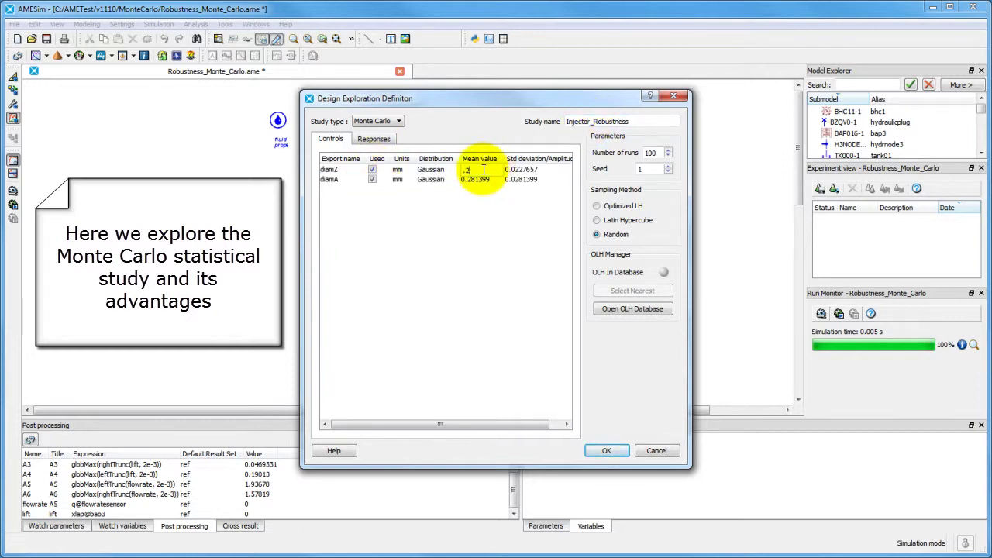
pyautogui.press('Tab')
pyautogui.write('.01')
pyautogui.press('Tab')
# - Set diamA's mean value to .3 and its standard deviation to .01
pyautogui.doubleClick(481, 179)
pyautogui.write('.3')
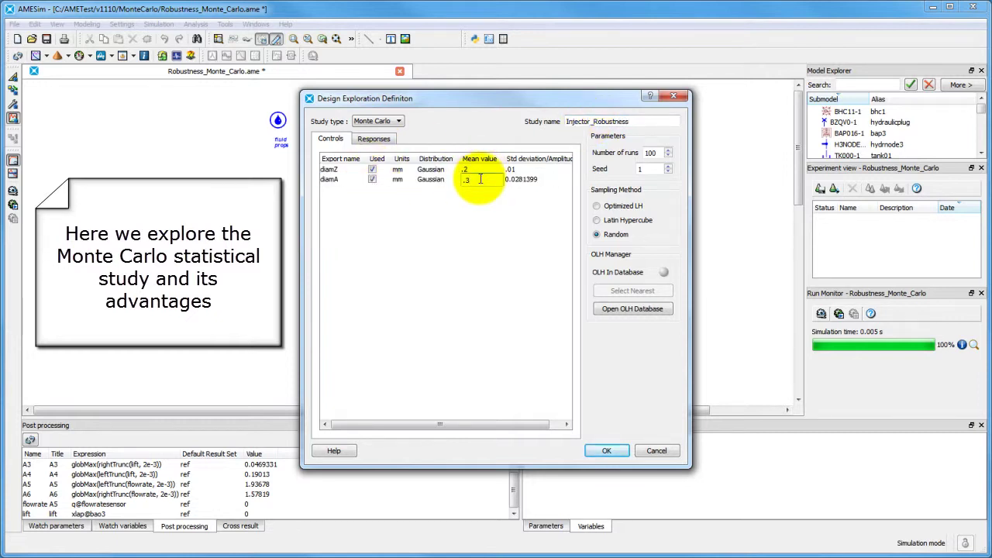
pyautogui.press('Tab')
pyautogui.write('.01')
pyautogui.press('Return')
# - Set the study's number of runs to 1000 and use Latin Hypercube as the sampling method
pyautogui.click(657, 153)
pyautogui.write('0')
pyautogui.click(624, 220)
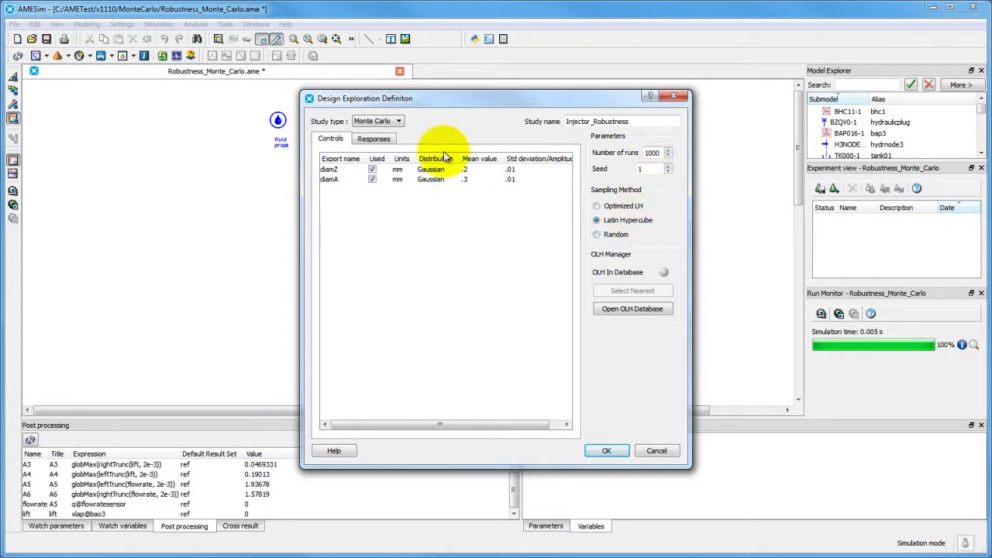
# - Include all listed responses, from mainInjectionMaxFlowRate to preInjectionMaxFlowRate, and confirm the study definition
pyautogui.click(374, 139)
pyautogui.click(406, 169)
pyautogui.click(406, 179)
pyautogui.click(406, 189)
pyautogui.click(406, 199)
pyautogui.click(406, 209)
pyautogui.click(406, 219)
pyautogui.click(406, 229)
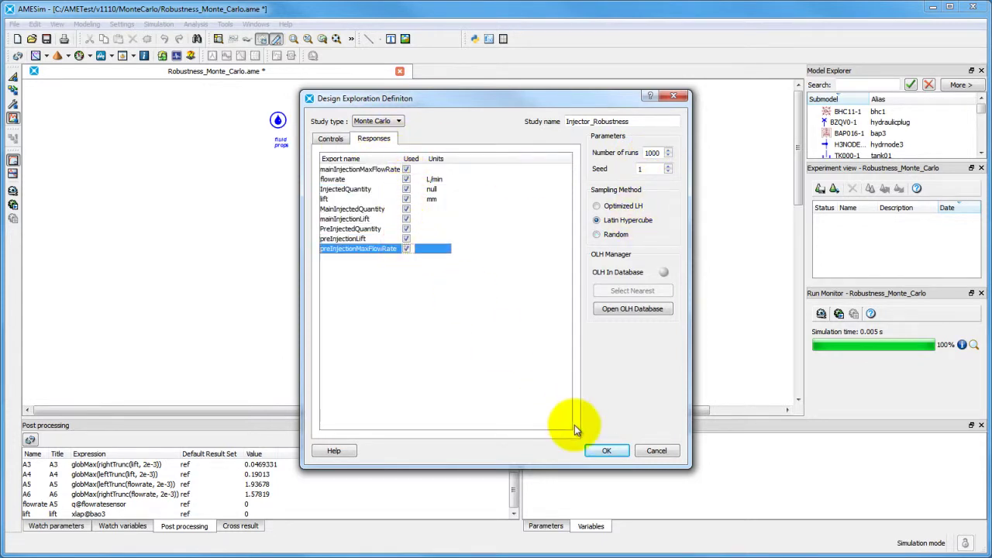
pyautogui.click(605, 450)
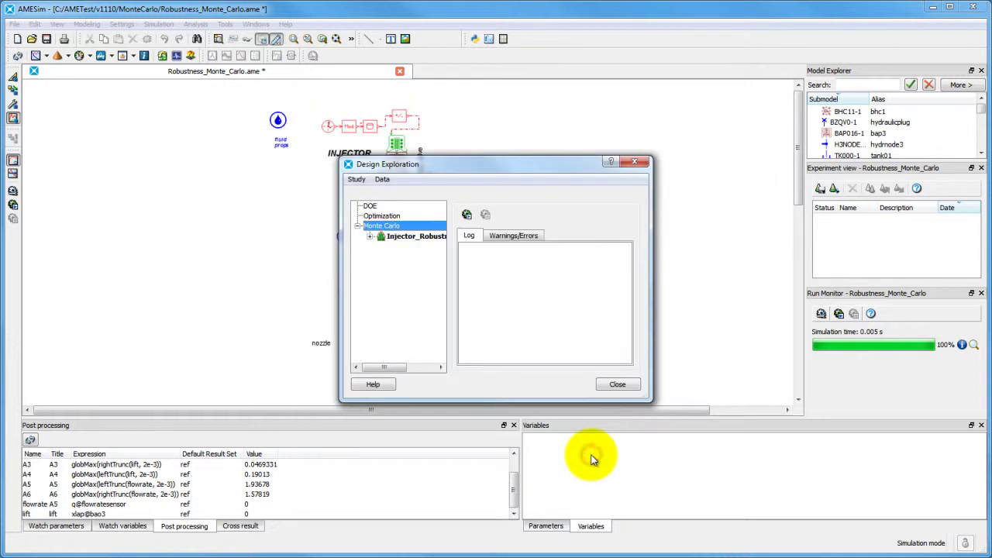
# - Run the Injector_Robustness study and widen the study tree and the Design Exploration window
pyautogui.click(467, 214)
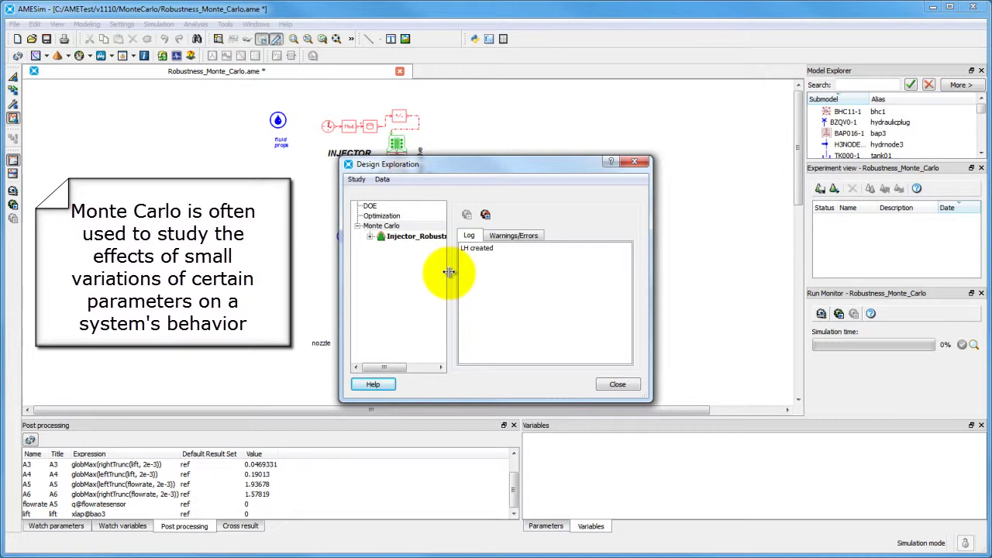
pyautogui.moveTo(450, 268); pyautogui.dragTo(469, 270)
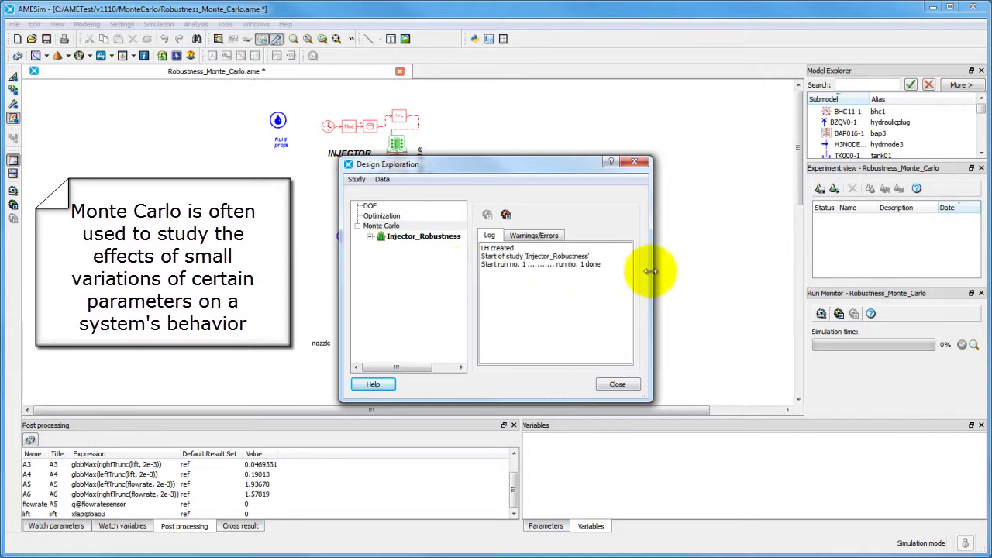
pyautogui.moveTo(651, 271); pyautogui.dragTo(661, 270)
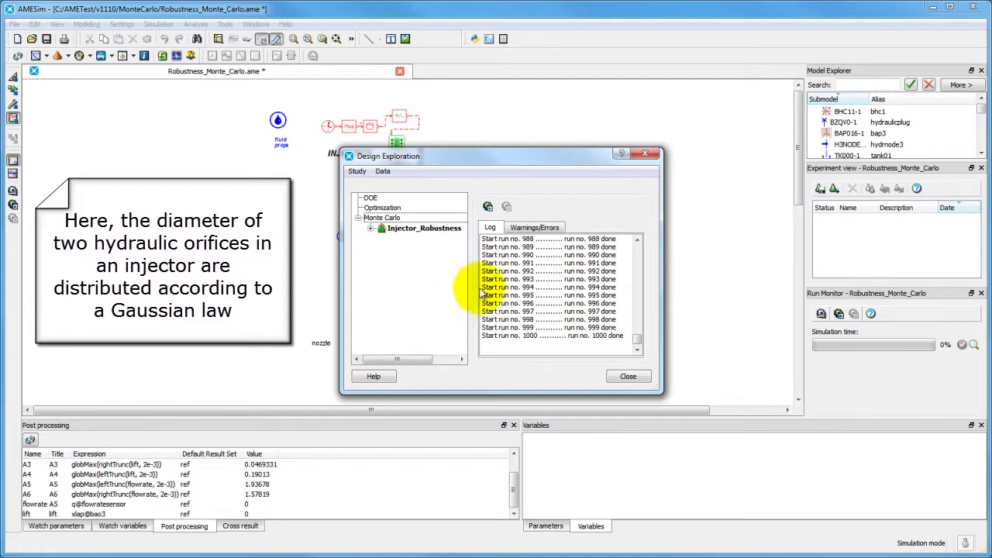
# - Move the Design Exploration window clear of the sketch and plot a histogram of diamA from the Injector_Robustness study
pyautogui.moveTo(549, 157); pyautogui.dragTo(802, 61)
pyautogui.rightClick(735, 126)
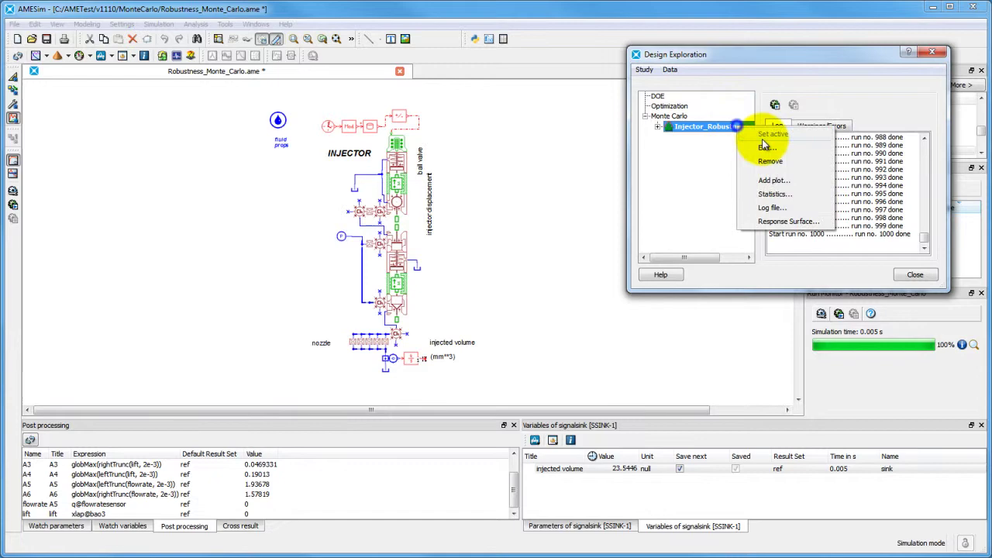
pyautogui.click(773, 180)
pyautogui.click(682, 93)
pyautogui.click(682, 106)
pyautogui.click(666, 122)
pyautogui.click(664, 129)
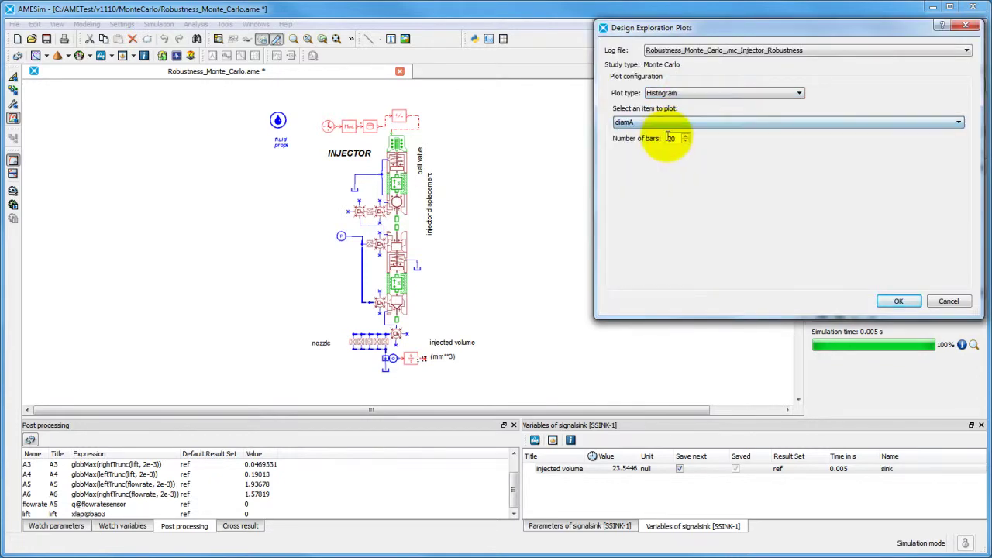
pyautogui.click(898, 300)
pyautogui.moveTo(365, 128); pyautogui.dragTo(270, 48)
# - Plot a histogram of diamZ with 50 bars and move the statistics labels of both histograms clear of the bars
pyautogui.click(716, 132)
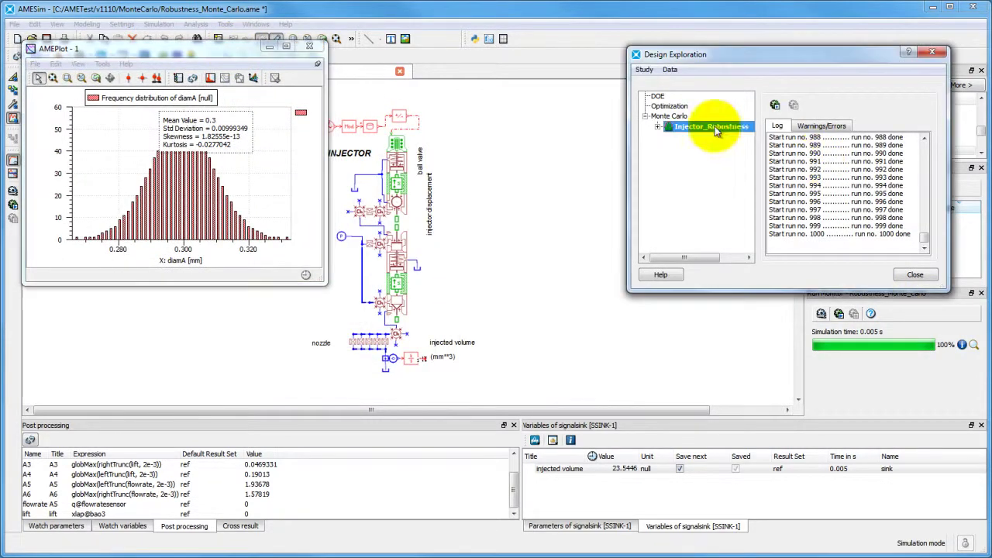
pyautogui.rightClick(716, 127)
pyautogui.click(754, 181)
pyautogui.click(714, 94)
pyautogui.click(697, 104)
pyautogui.click(698, 121)
pyautogui.click(698, 140)
pyautogui.doubleClick(672, 139)
pyautogui.write('50')
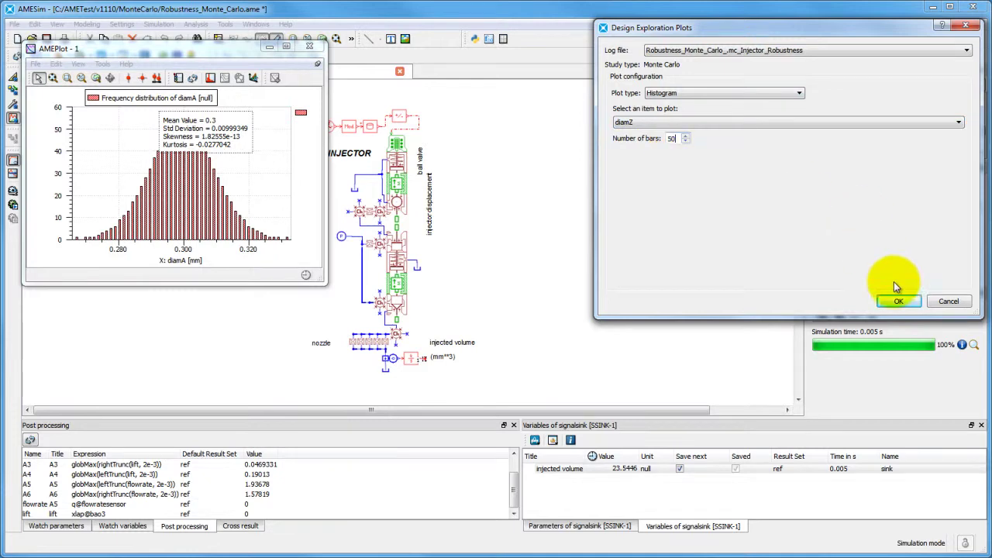
pyautogui.click(898, 300)
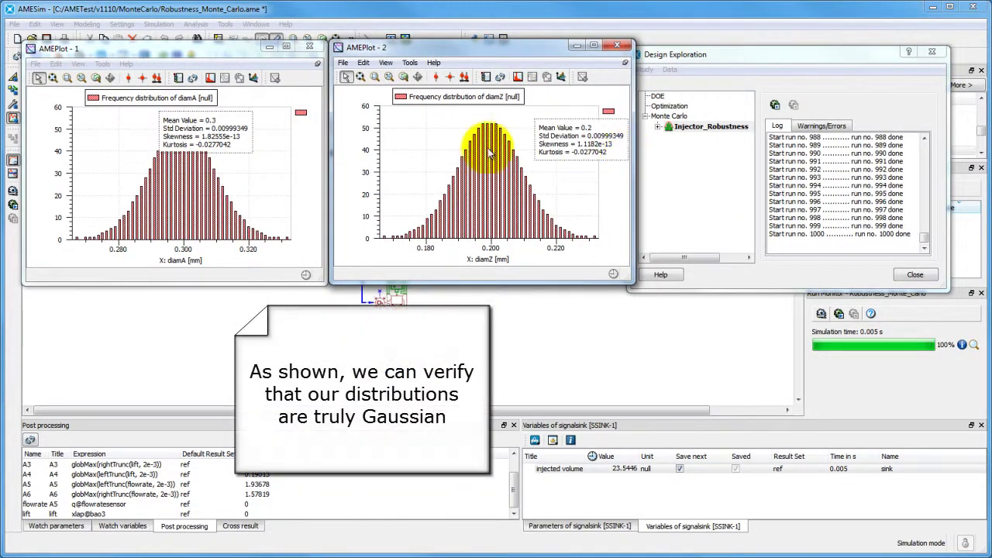
pyautogui.click(310, 144)
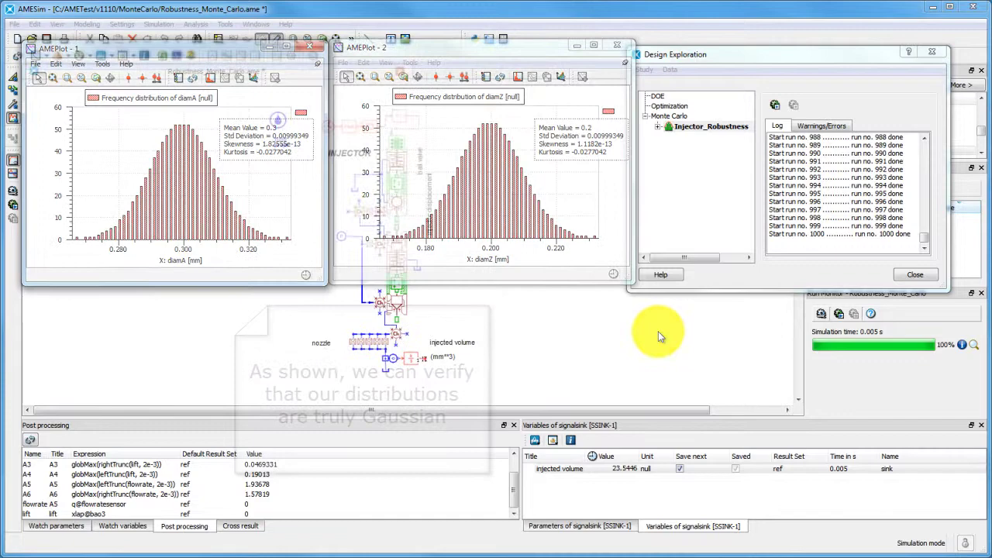
# - Create a scatter plot of InjectedQuantity against diamA from the study and move its window away from the sketch
pyautogui.rightClick(701, 126)
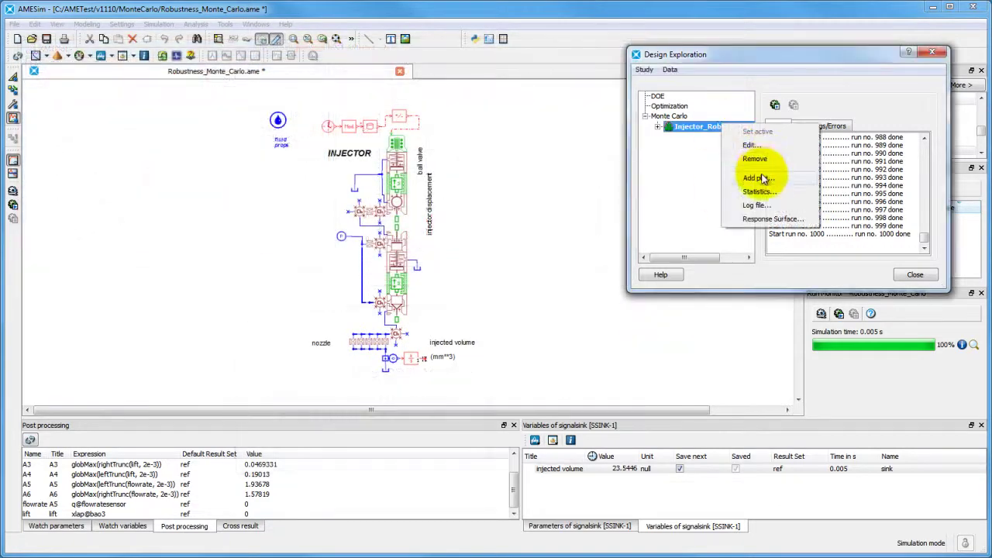
pyautogui.click(761, 178)
pyautogui.click(673, 94)
pyautogui.click(673, 112)
pyautogui.click(670, 126)
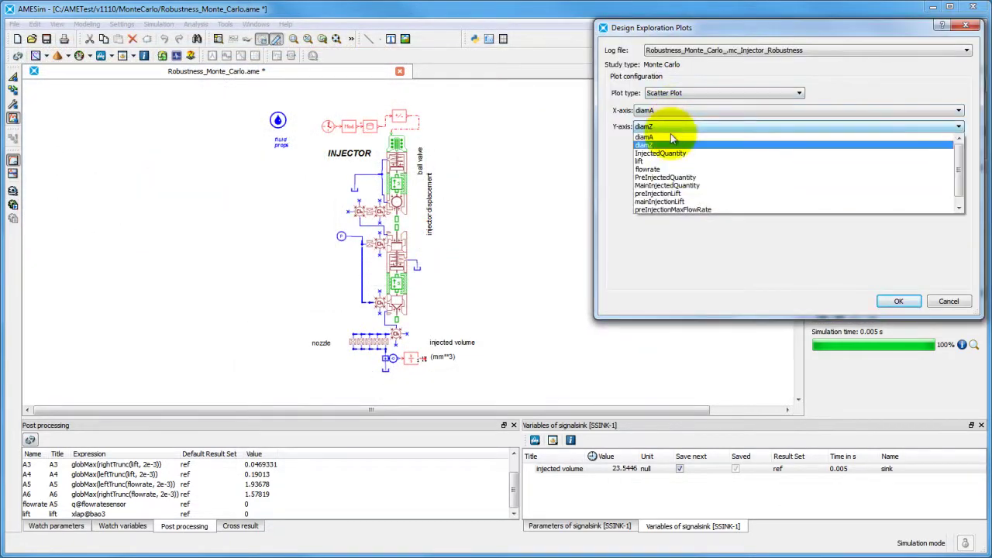
pyautogui.click(670, 154)
pyautogui.click(899, 300)
pyautogui.moveTo(316, 119); pyautogui.dragTo(208, 54)
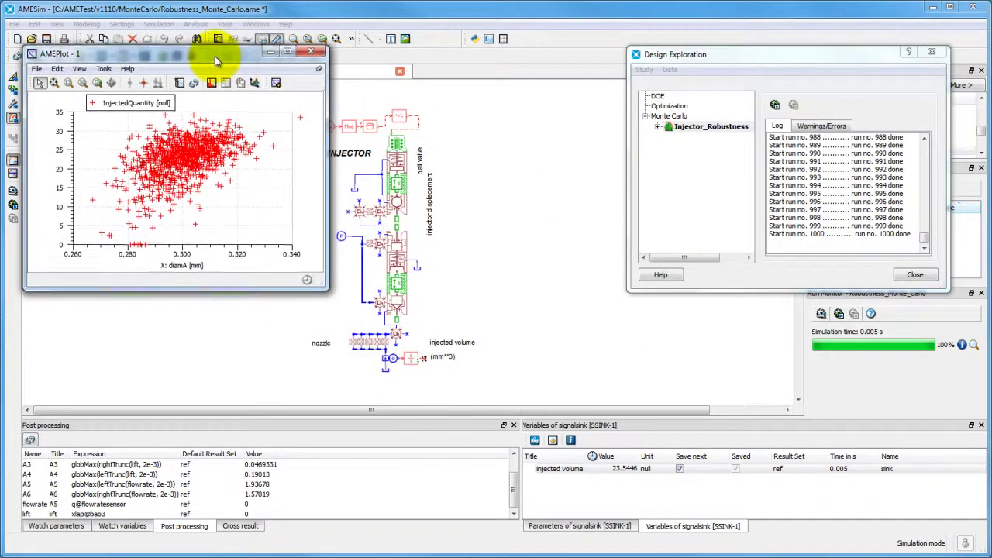
# - Add a scatter plot of PreInjectedQuantity against diamA beside the first scatter plot
pyautogui.rightClick(697, 126)
pyautogui.click(755, 177)
pyautogui.click(689, 93)
pyautogui.click(682, 111)
pyautogui.click(670, 134)
pyautogui.click(674, 207)
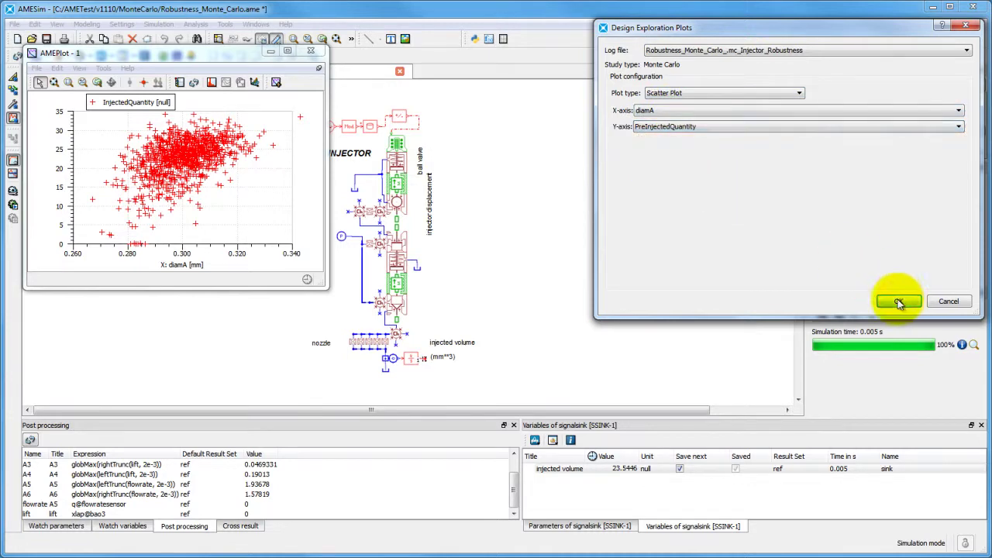
pyautogui.click(831, 294)
# - Add a scatter plot of InjectedQuantity against diamZ and place it below the InjectedQuantity–diamA plot
pyautogui.rightClick(692, 127)
pyautogui.click(746, 177)
pyautogui.click(690, 94)
pyautogui.click(682, 111)
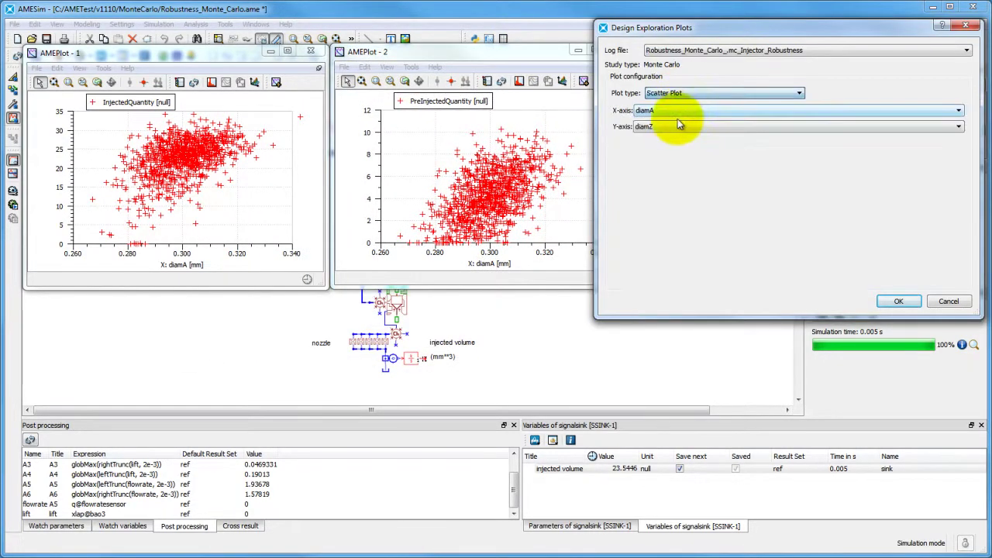
pyautogui.click(678, 127)
pyautogui.click(681, 136)
pyautogui.click(899, 301)
pyautogui.moveTo(298, 119); pyautogui.dragTo(195, 303)
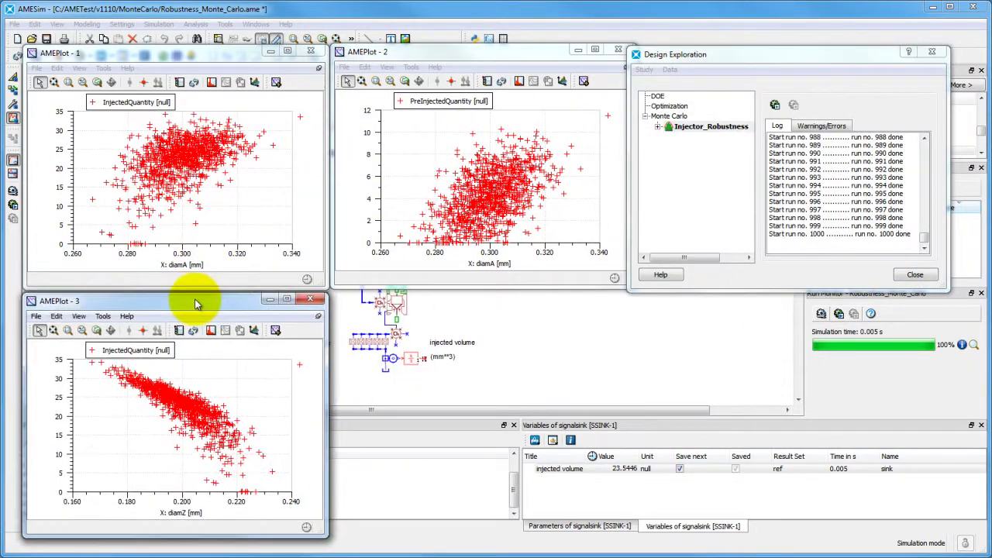
# - Add a scatter plot of PreInjectedQuantity against diamZ and place it below the PreInjectedQuantity–diamA plot
pyautogui.rightClick(722, 128)
pyautogui.click(763, 177)
pyautogui.click(712, 96)
pyautogui.click(702, 112)
pyautogui.click(700, 113)
pyautogui.click(696, 129)
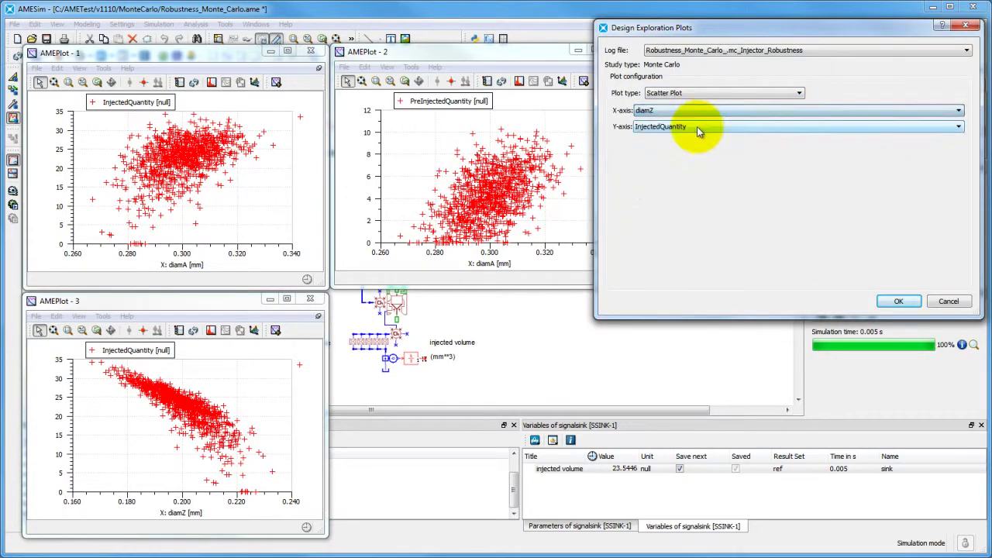
pyautogui.click(696, 128)
pyautogui.click(705, 191)
pyautogui.click(899, 300)
pyautogui.moveTo(288, 119); pyautogui.dragTo(486, 302)
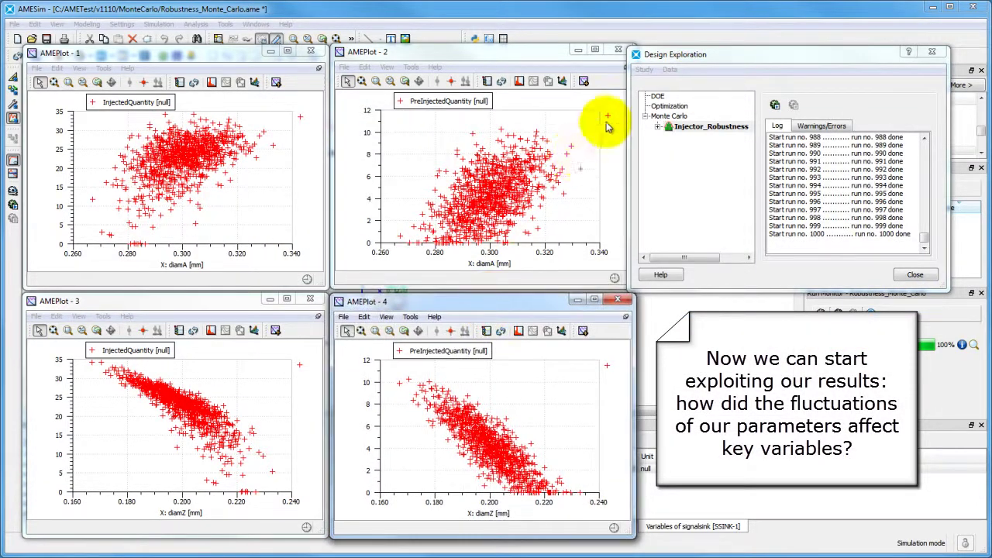
# - Change the curve symbol colour to green in both PreInjectedQuantity scatter plots
pyautogui.doubleClick(607, 117)
pyautogui.click(488, 217)
pyautogui.click(464, 265)
pyautogui.click(508, 288)
pyautogui.doubleClick(607, 365)
pyautogui.click(488, 465)
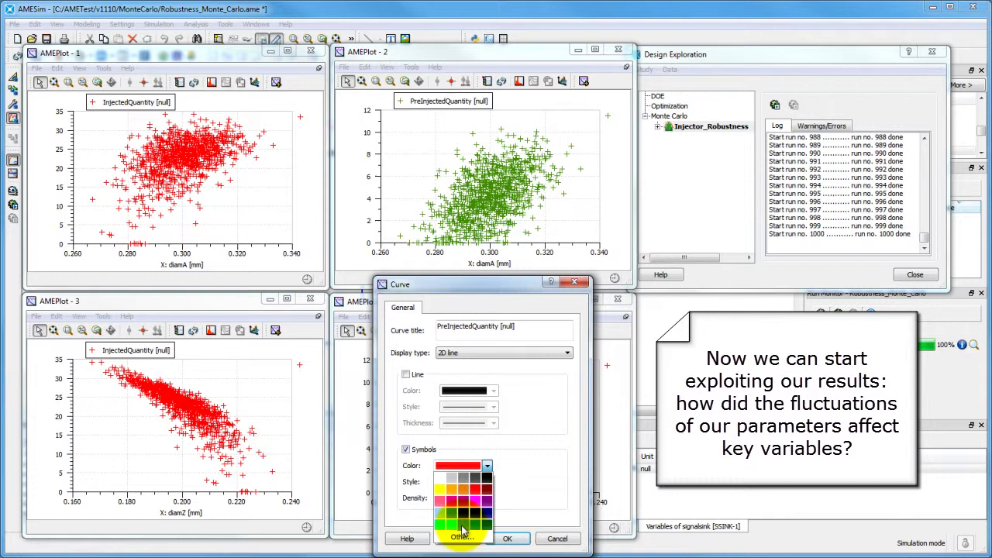
pyautogui.click(462, 518)
pyautogui.click(508, 537)
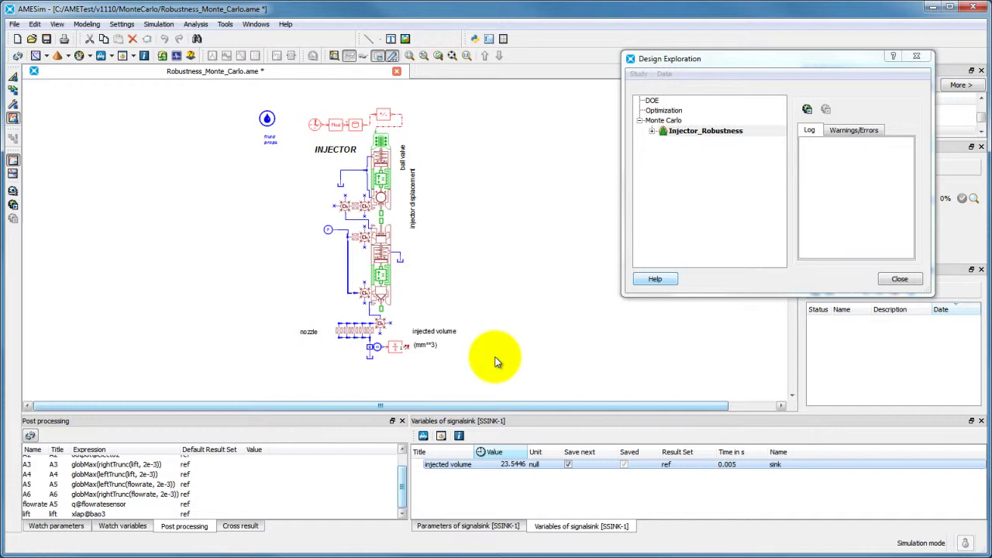
# - Plot a histogram of preInjectionLift from the study and move its statistics label clear of the bars
pyautogui.click(704, 131)
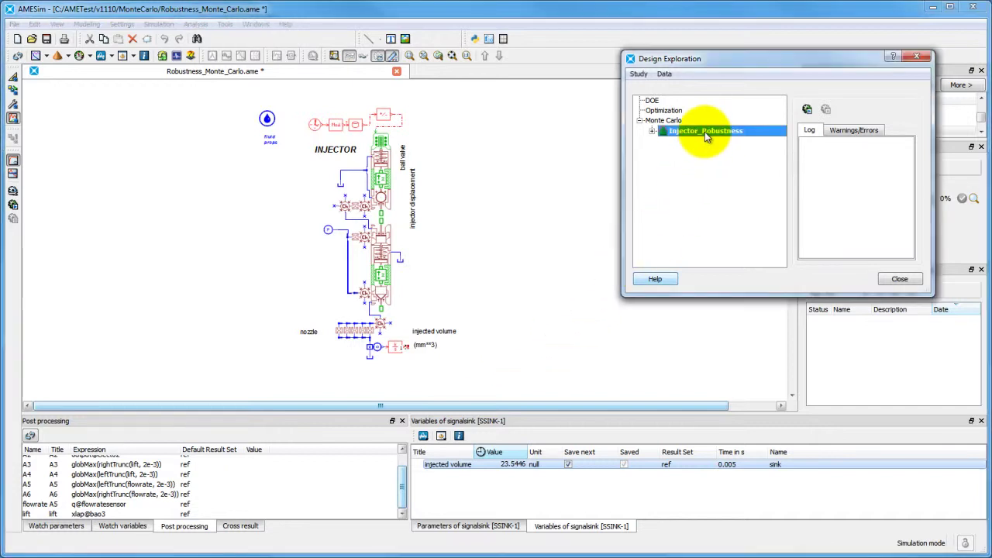
pyautogui.rightClick(704, 132)
pyautogui.click(732, 186)
pyautogui.click(709, 97)
pyautogui.click(705, 124)
pyautogui.click(705, 124)
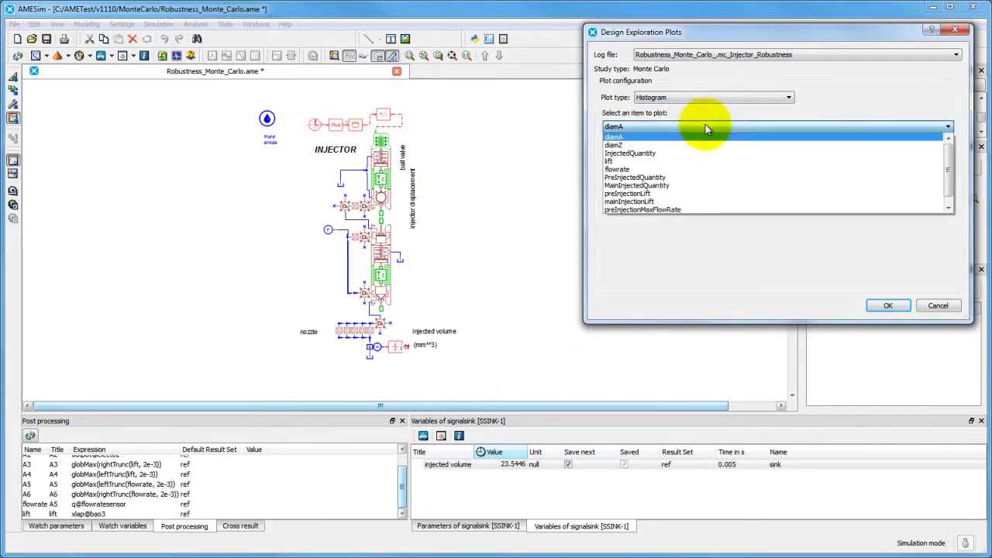
pyautogui.click(682, 189)
pyautogui.moveTo(338, 146); pyautogui.dragTo(217, 46)
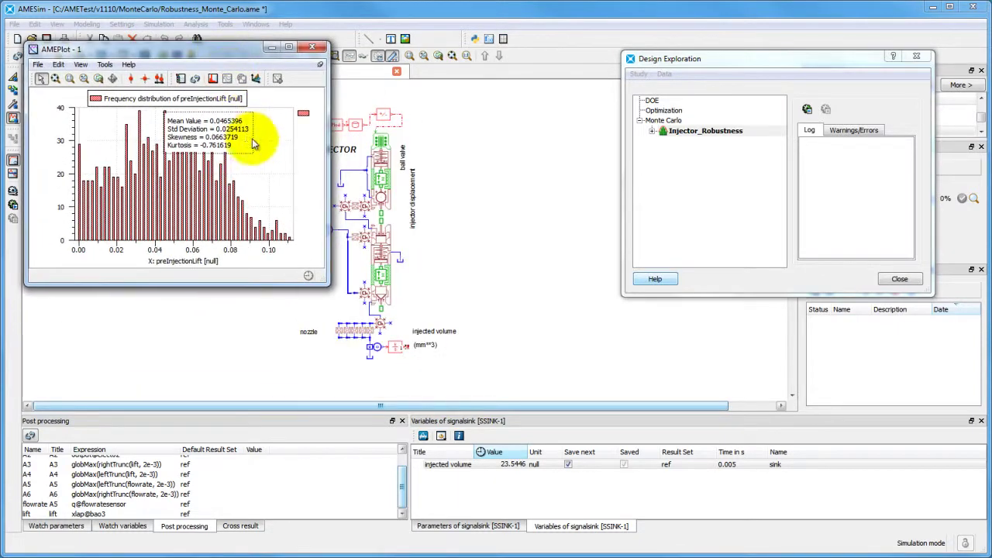
pyautogui.moveTo(253, 133); pyautogui.dragTo(330, 162)
# - Plot a histogram of mainInjectionLift and place it beside the preInjectionLift histogram
pyautogui.rightClick(704, 131)
pyautogui.click(690, 186)
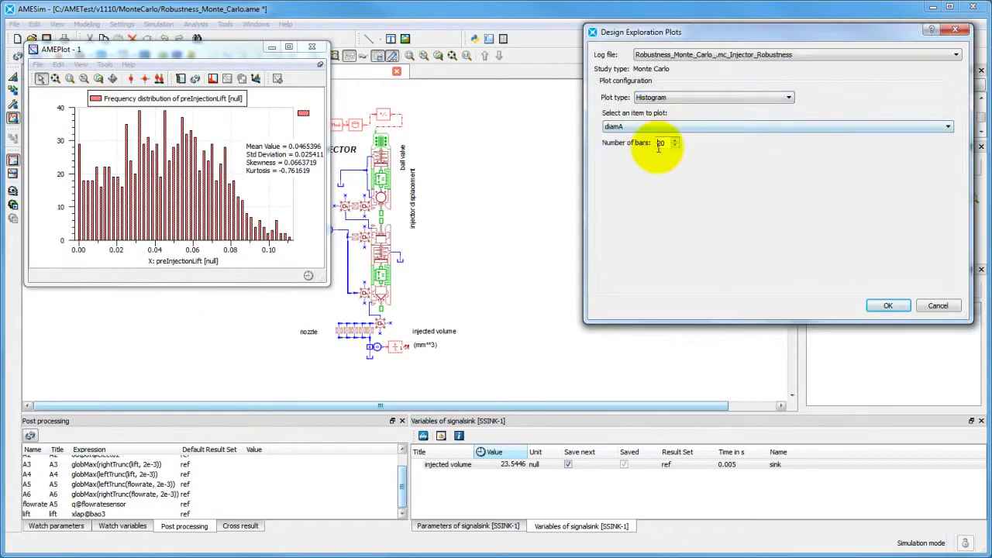
pyautogui.click(669, 127)
pyautogui.click(672, 204)
pyautogui.click(888, 305)
pyautogui.moveTo(392, 155); pyautogui.dragTo(525, 51)
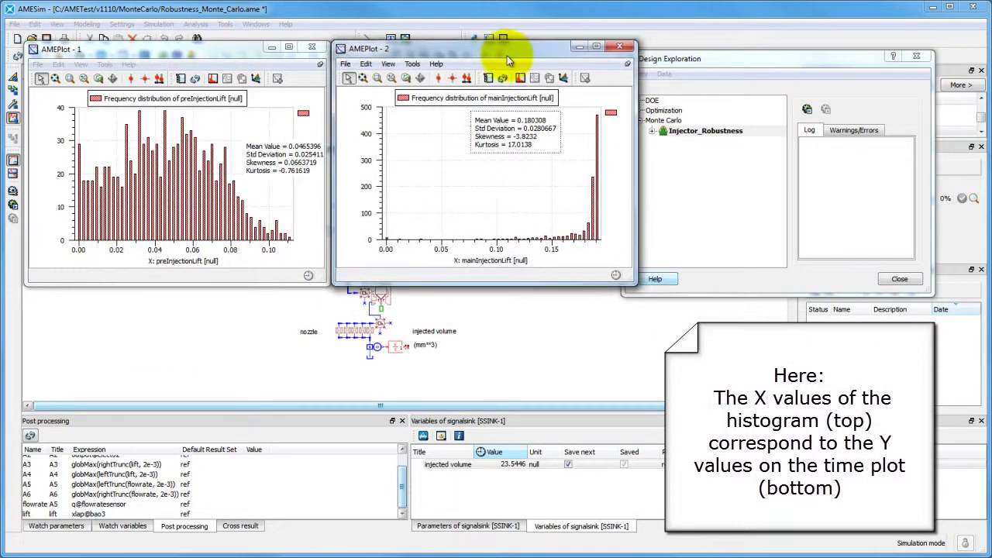
# - Plot the Needle lift variable of the bao3 component over time and place the plot below the histograms
pyautogui.click(380, 296)
pyautogui.scroll(-3, 487, 501)
pyautogui.doubleClick(487, 501)
pyautogui.moveTo(466, 165); pyautogui.dragTo(464, 294)
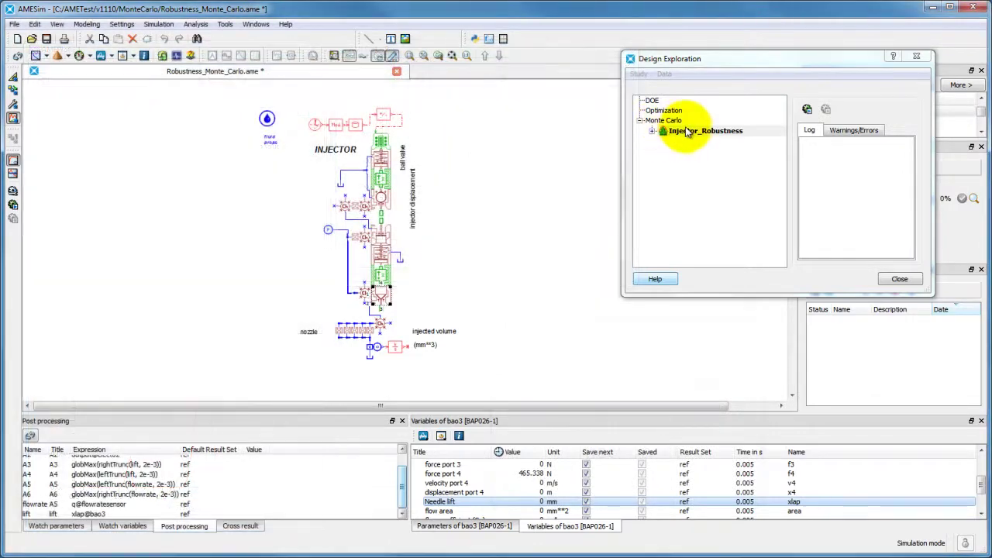
# - Plot a histogram of preInjectionMaxFlowRate from the Injector_Robustness study and move the plot to the sketch's upper corner
pyautogui.rightClick(686, 132)
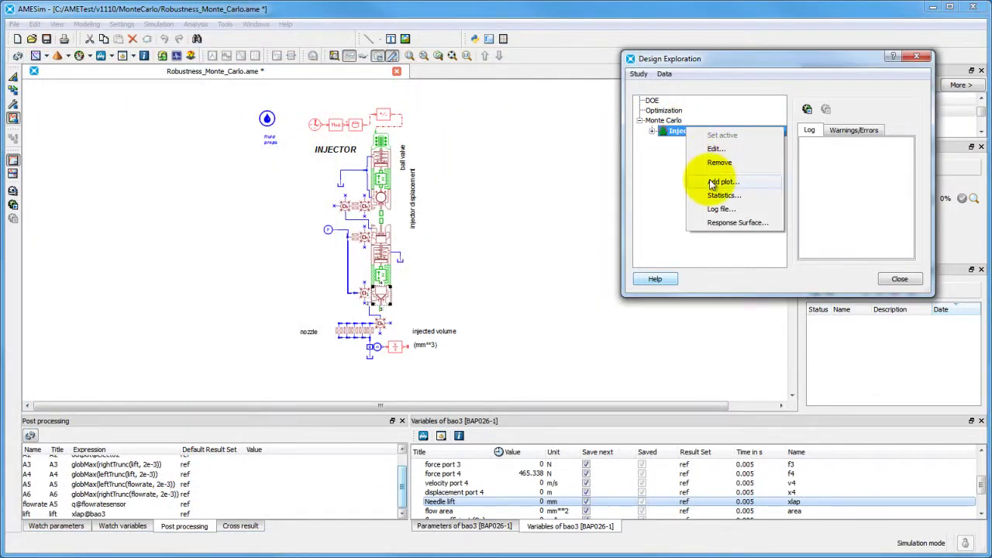
pyautogui.click(711, 183)
pyautogui.click(713, 98)
pyautogui.click(672, 120)
pyautogui.click(671, 126)
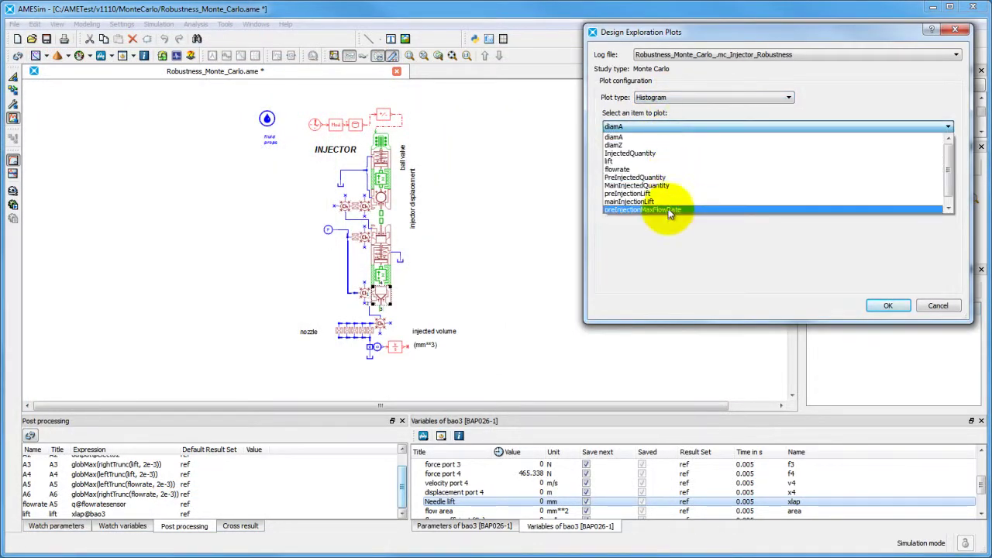
pyautogui.click(668, 208)
pyautogui.moveTo(315, 165); pyautogui.dragTo(191, 58)
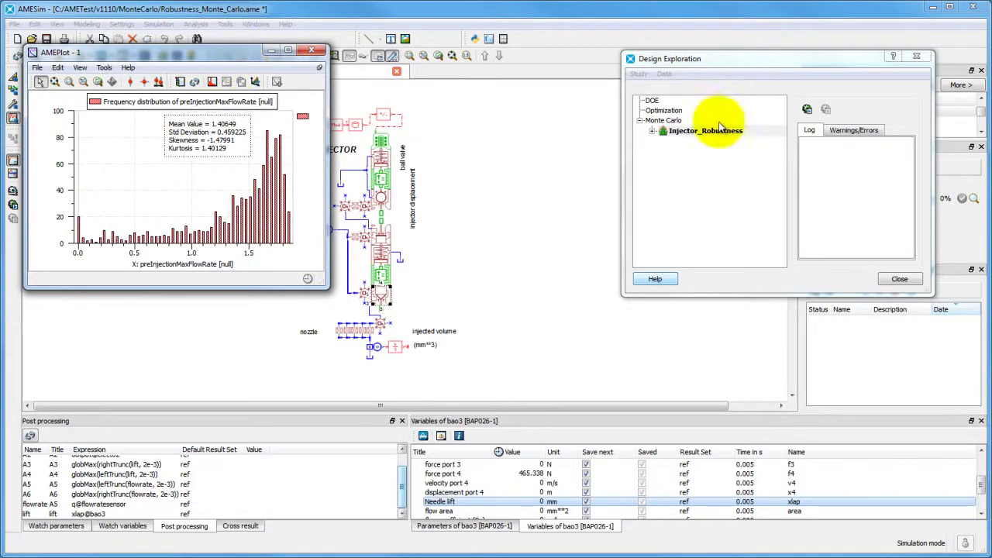
# - Plot a histogram of mainInjectionMaxFlowRate from the study and place it beside the preInjectionMaxFlowRate histogram
pyautogui.rightClick(718, 131)
pyautogui.click(736, 182)
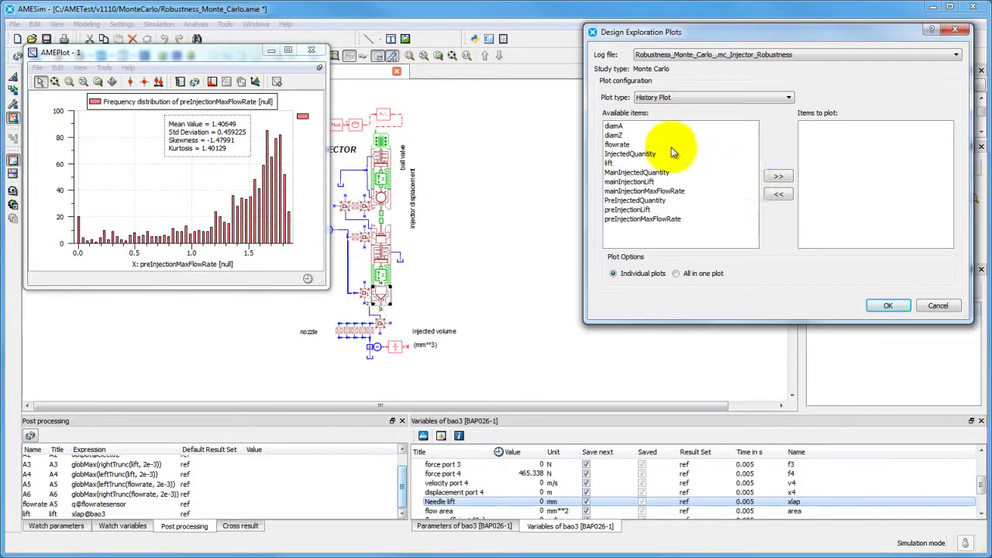
pyautogui.click(671, 97)
pyautogui.click(669, 120)
pyautogui.click(668, 126)
pyautogui.click(671, 209)
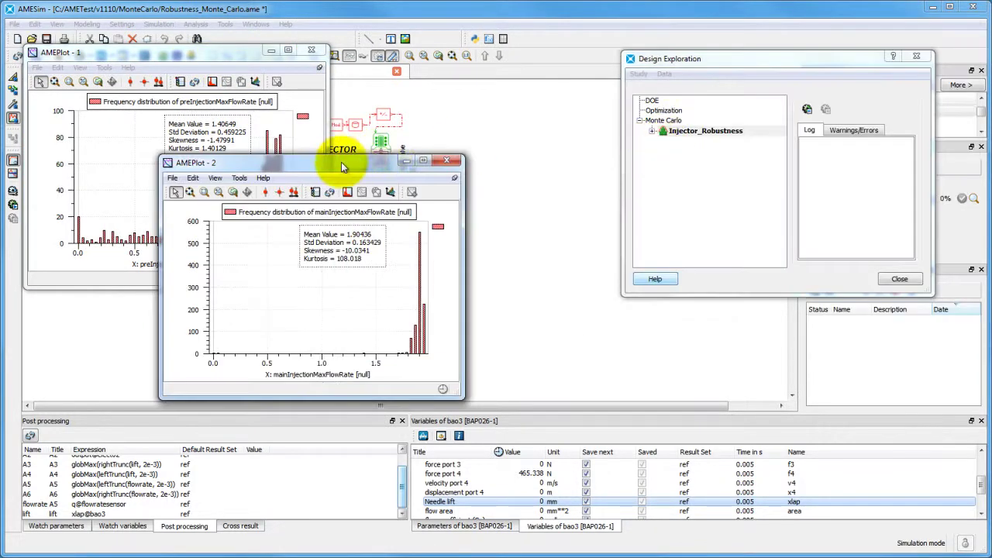
pyautogui.moveTo(341, 162); pyautogui.dragTo(514, 56)
# - Plot the flow rate port 2 variable of the bao3 component over time and place the plot below the histograms
pyautogui.click(380, 302)
pyautogui.scroll(1, 450, 496)
pyautogui.moveTo(450, 464); pyautogui.dragTo(443, 348)
pyautogui.moveTo(485, 172); pyautogui.dragTo(477, 301)
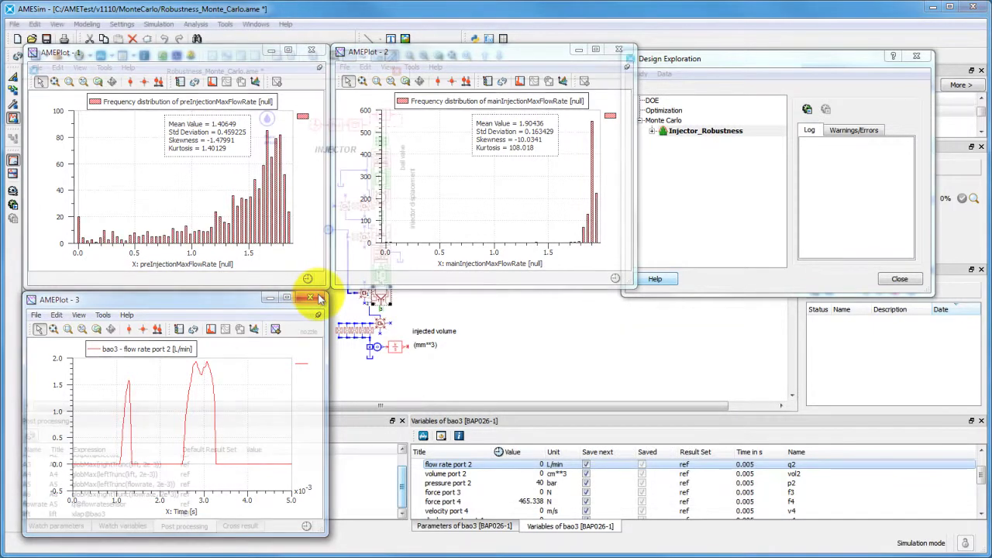
# - Plot a histogram of PreInjectedQuantity from the Injector_Robustness study and move the plot to the sketch's upper corner
pyautogui.rightClick(690, 132)
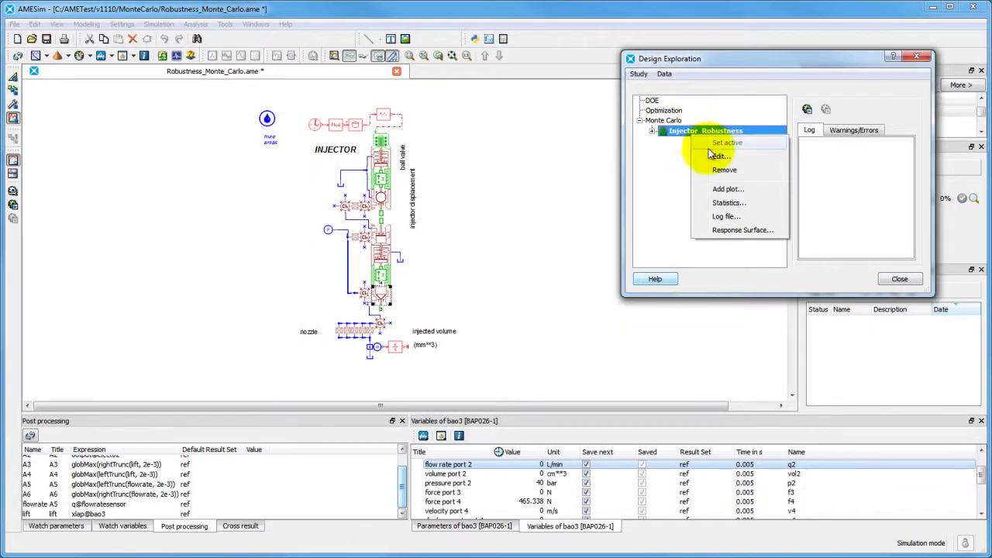
pyautogui.click(721, 190)
pyautogui.click(682, 98)
pyautogui.click(679, 119)
pyautogui.click(680, 125)
pyautogui.click(673, 177)
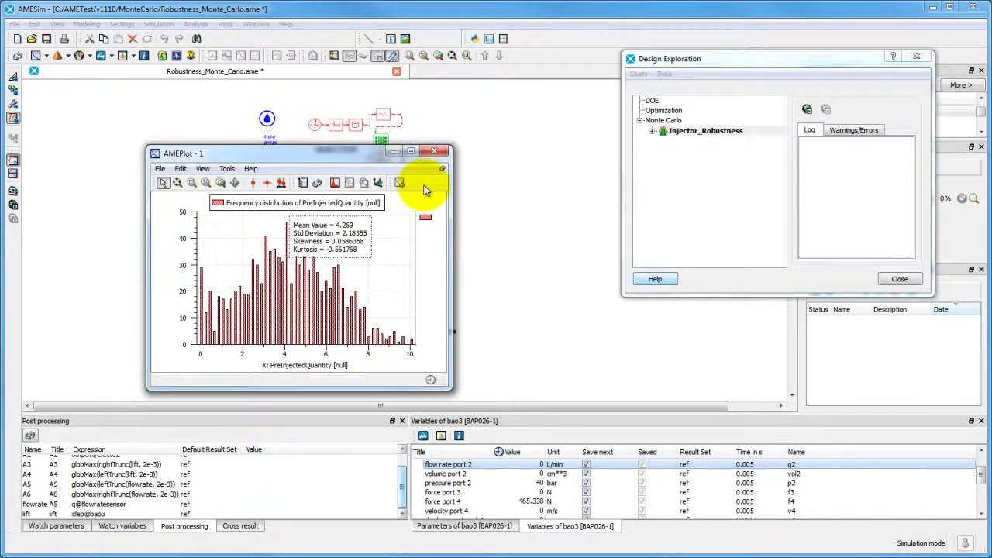
pyautogui.moveTo(423, 152); pyautogui.dragTo(290, 54)
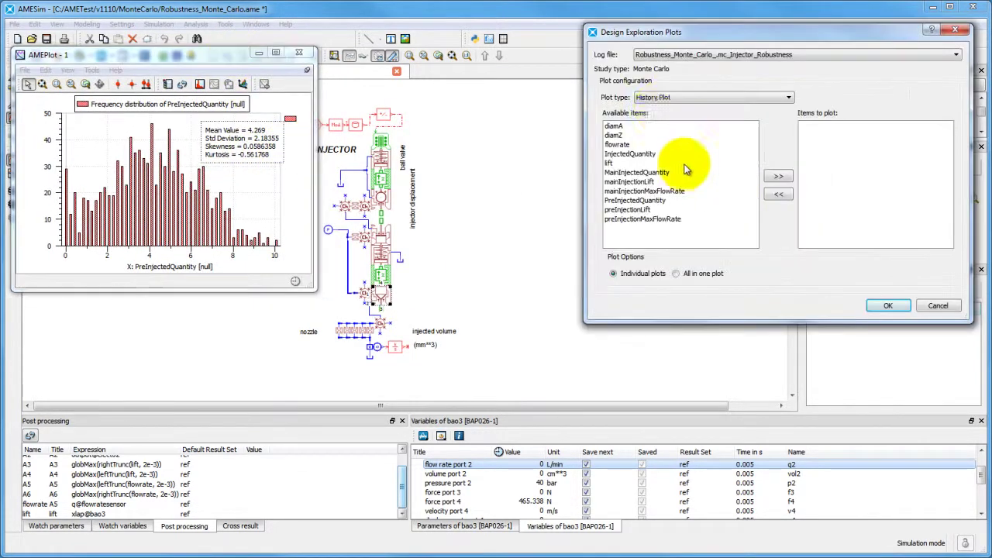
# - Plot a histogram of InjectedQuantity with 50 bars and place it beside the PreInjectedQuantity histogram
pyautogui.click(698, 98)
pyautogui.click(657, 128)
pyautogui.click(657, 126)
pyautogui.click(655, 177)
pyautogui.click(657, 127)
pyautogui.click(657, 167)
pyautogui.doubleClick(662, 143)
pyautogui.write('50')
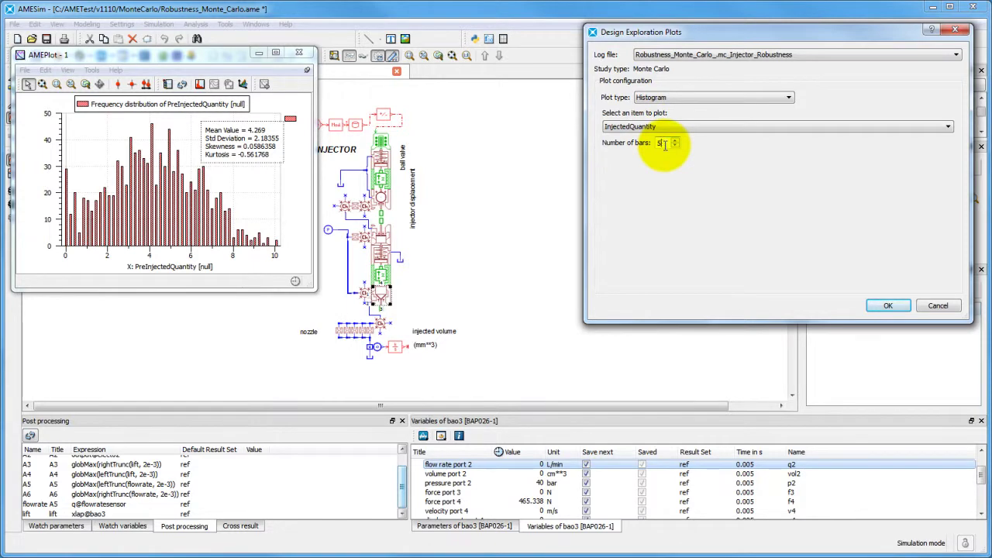
pyautogui.click(886, 304)
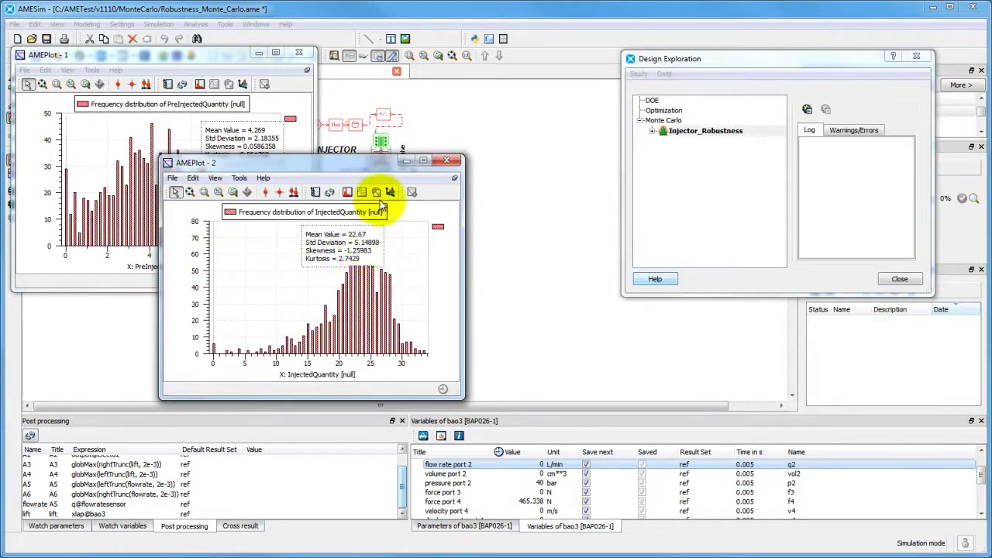
pyautogui.moveTo(320, 162); pyautogui.dragTo(480, 54)
# - Plot the injected volume variable of the signalsink component over time and place the plot below the InjectedQuantity histogram
pyautogui.click(408, 351)
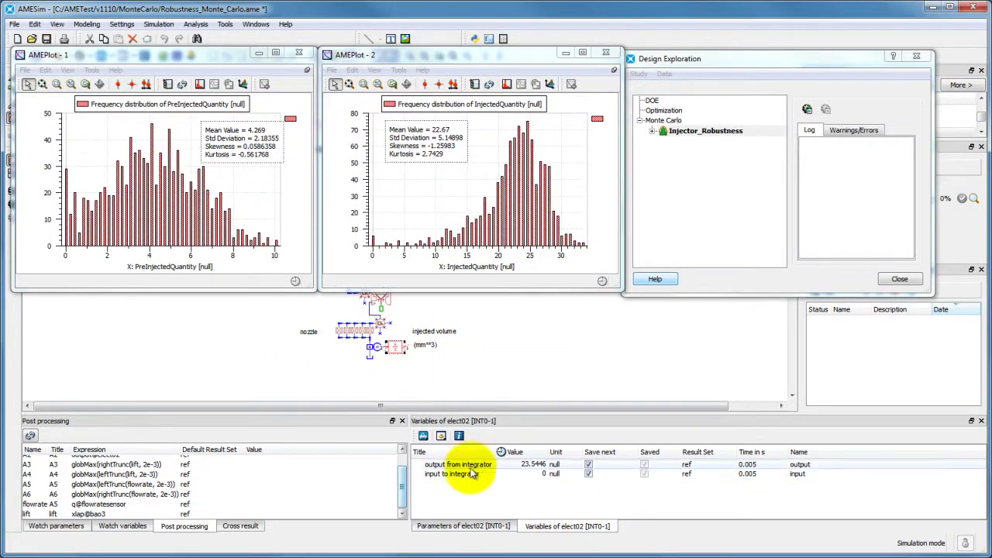
pyautogui.moveTo(445, 464); pyautogui.dragTo(496, 349)
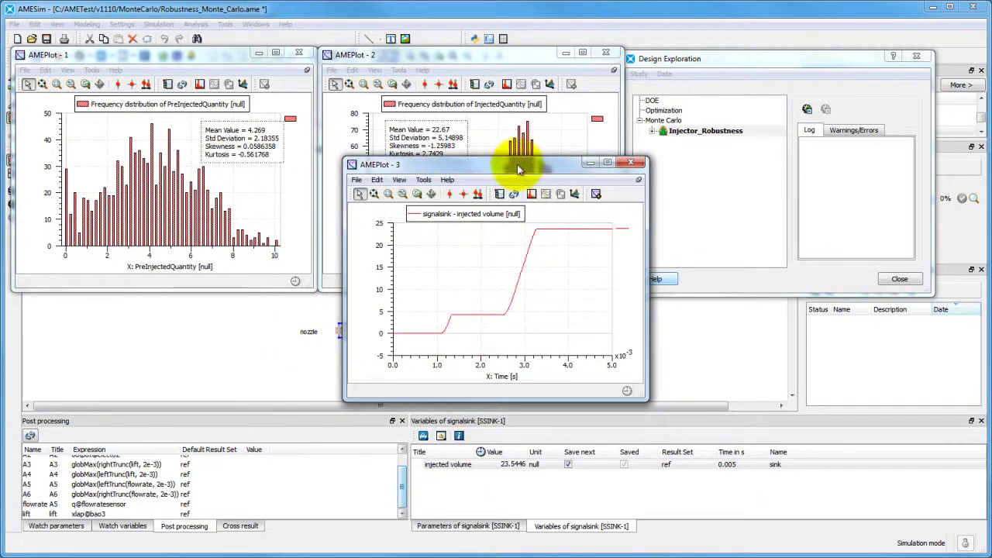
pyautogui.moveTo(517, 165); pyautogui.dragTo(492, 303)
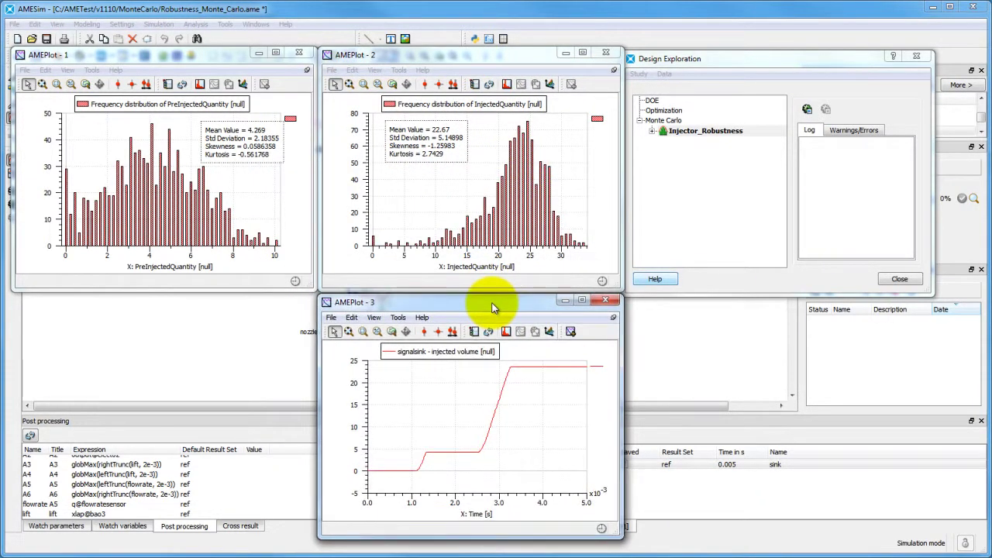